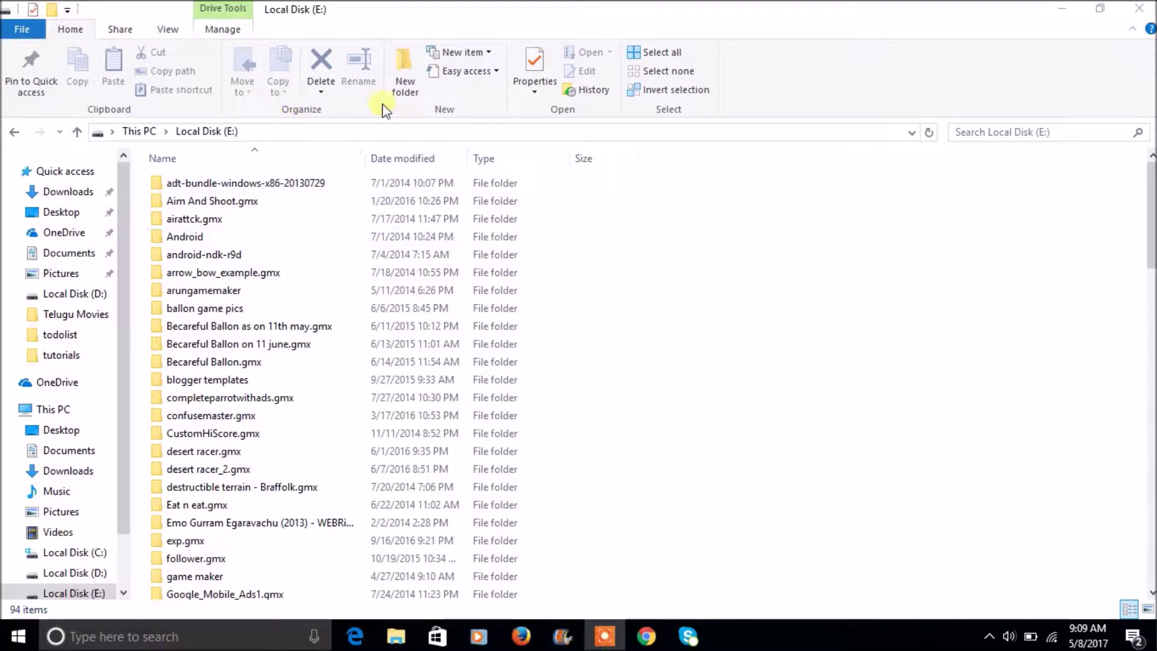
- Create a folder named TestforhidingaFolder on Local Disk (E:) and open the empty folder
left_click(17, 638)
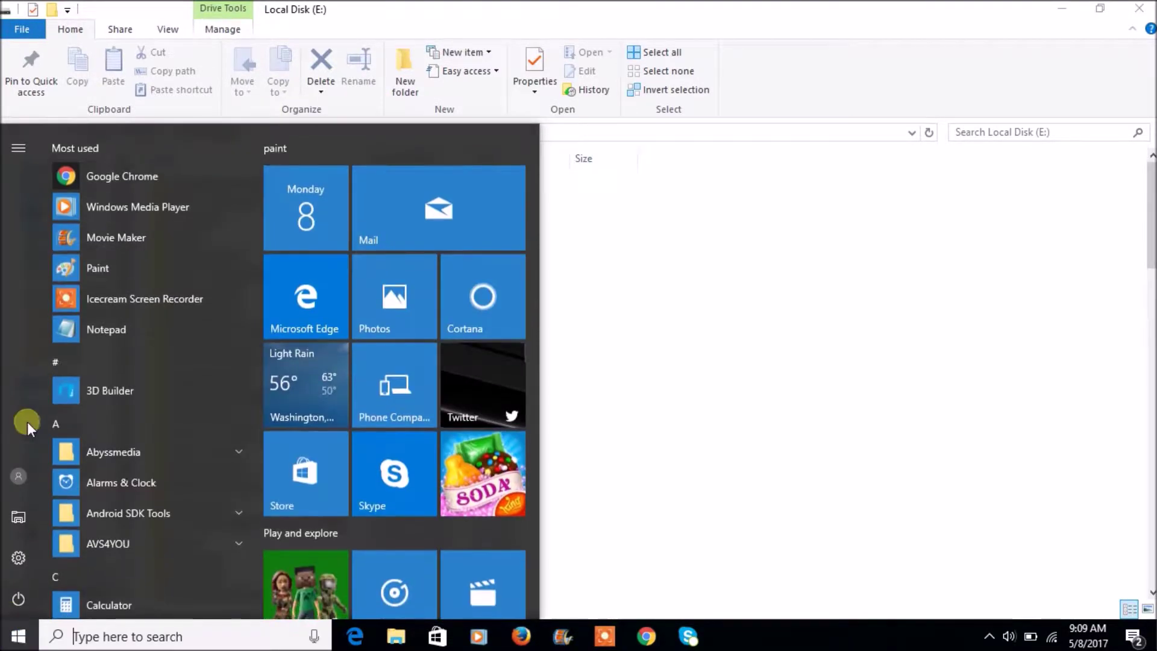
left_click(875, 342)
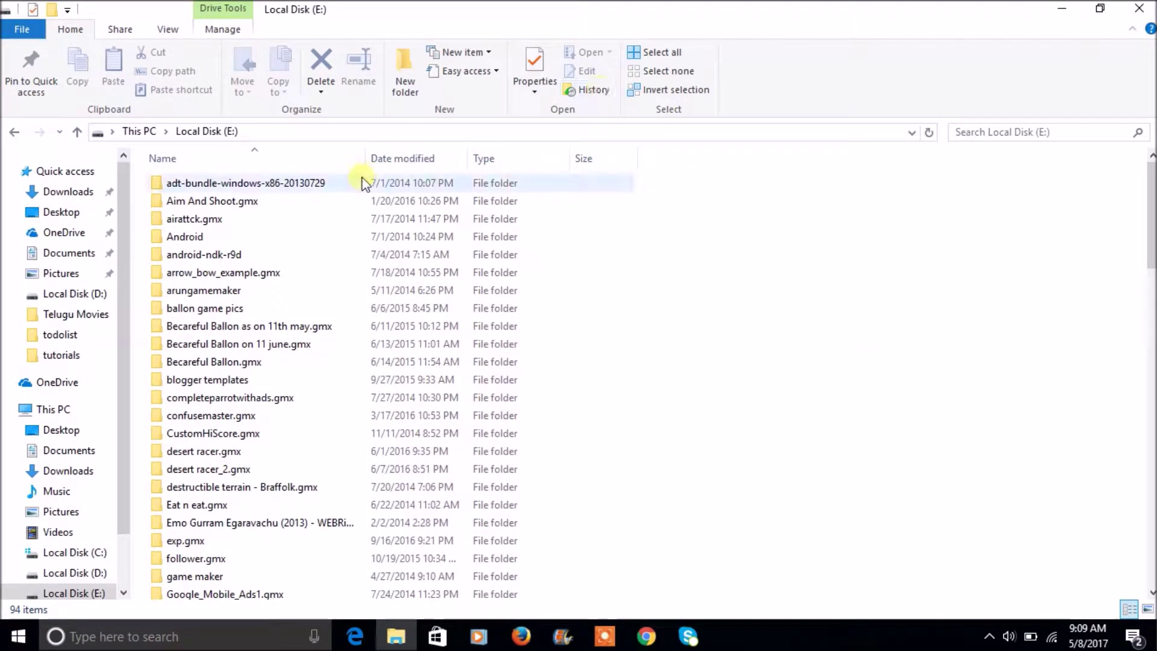
left_click(406, 86)
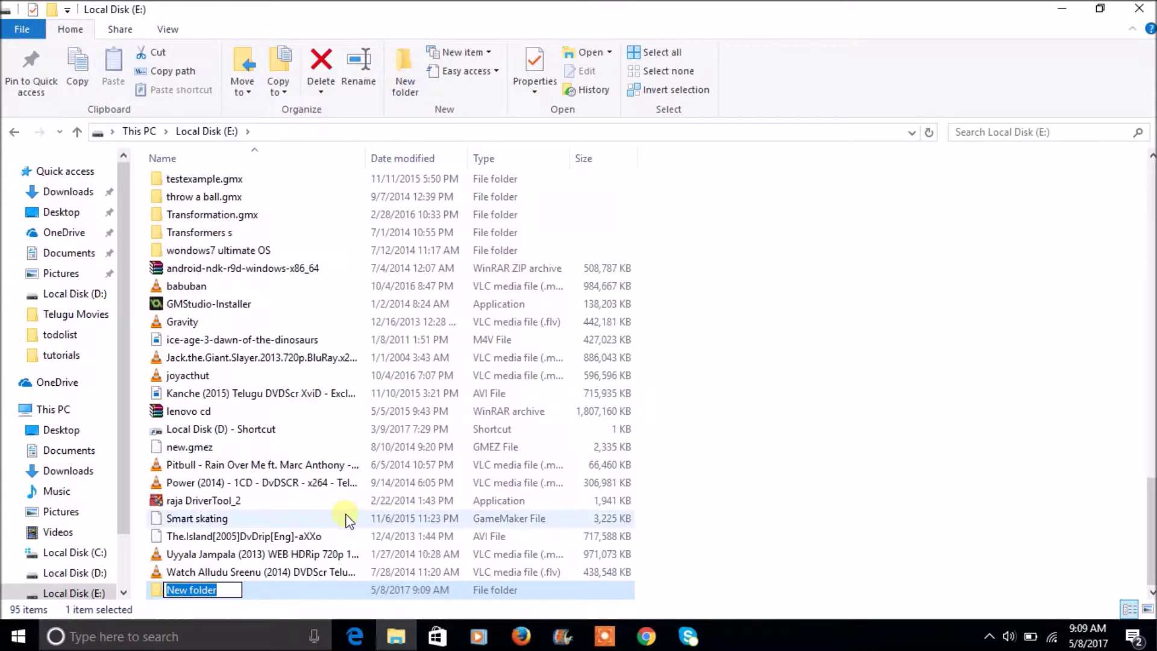
type("Testfor")
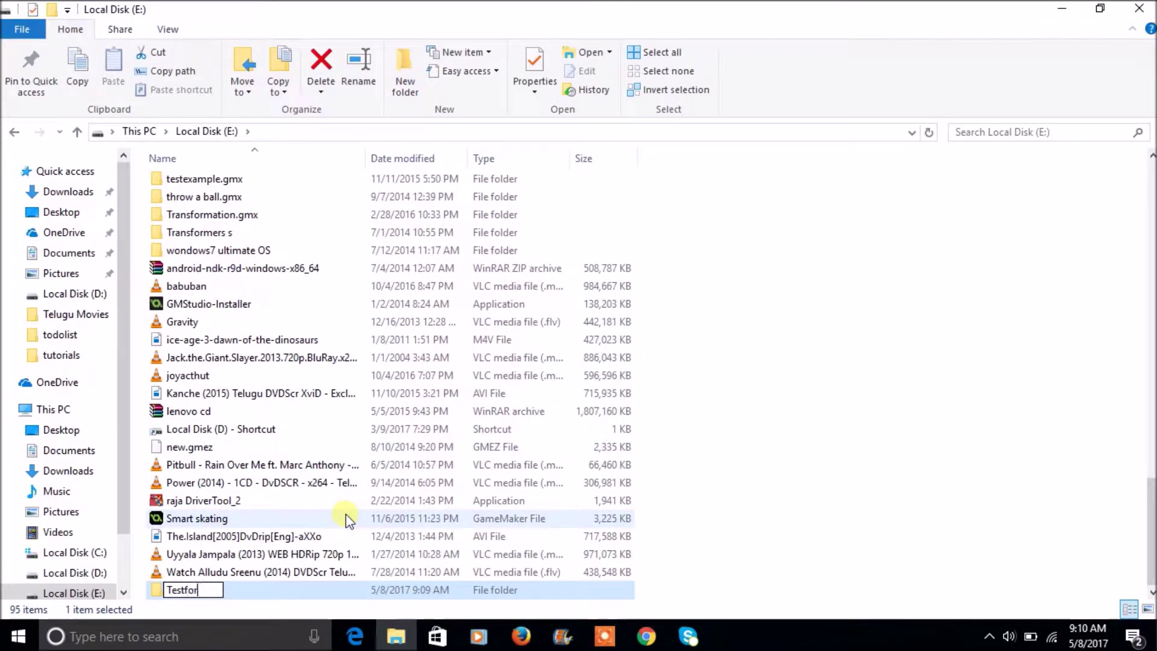
type("hidinga")
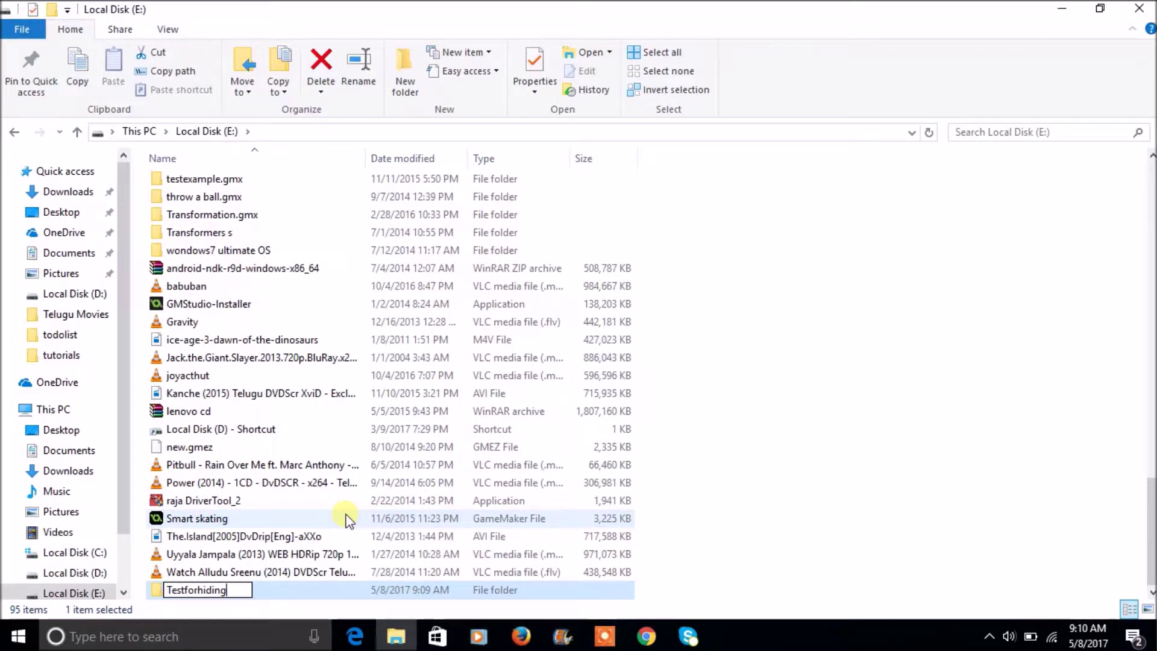
type("Fo")
type("lder")
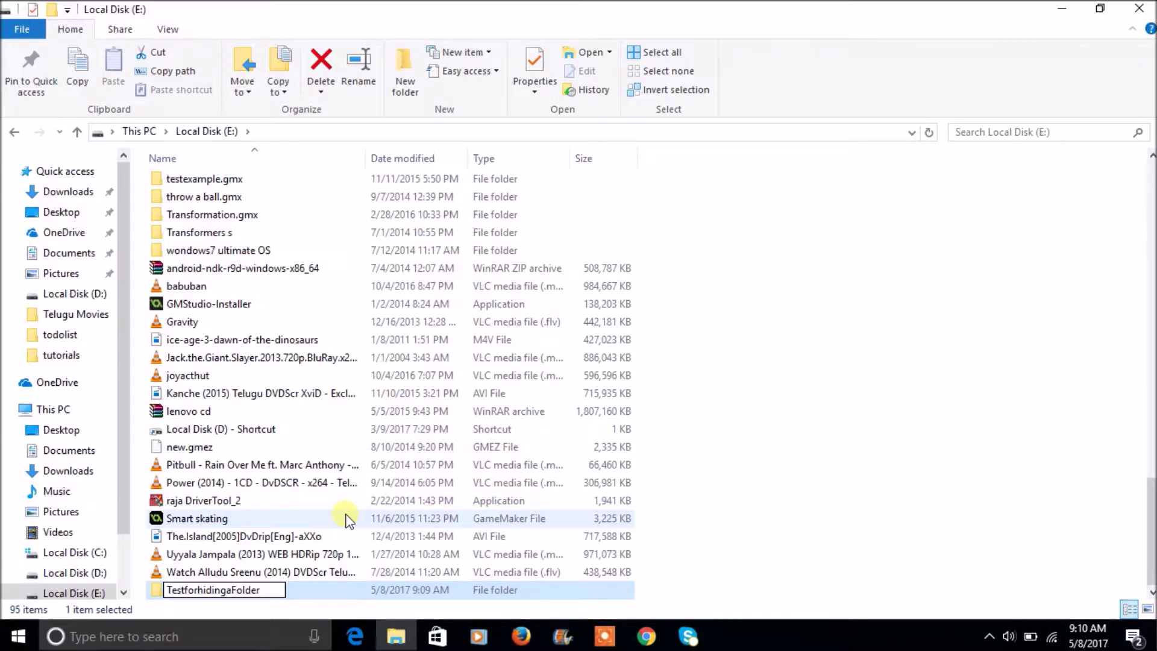
key("Return")
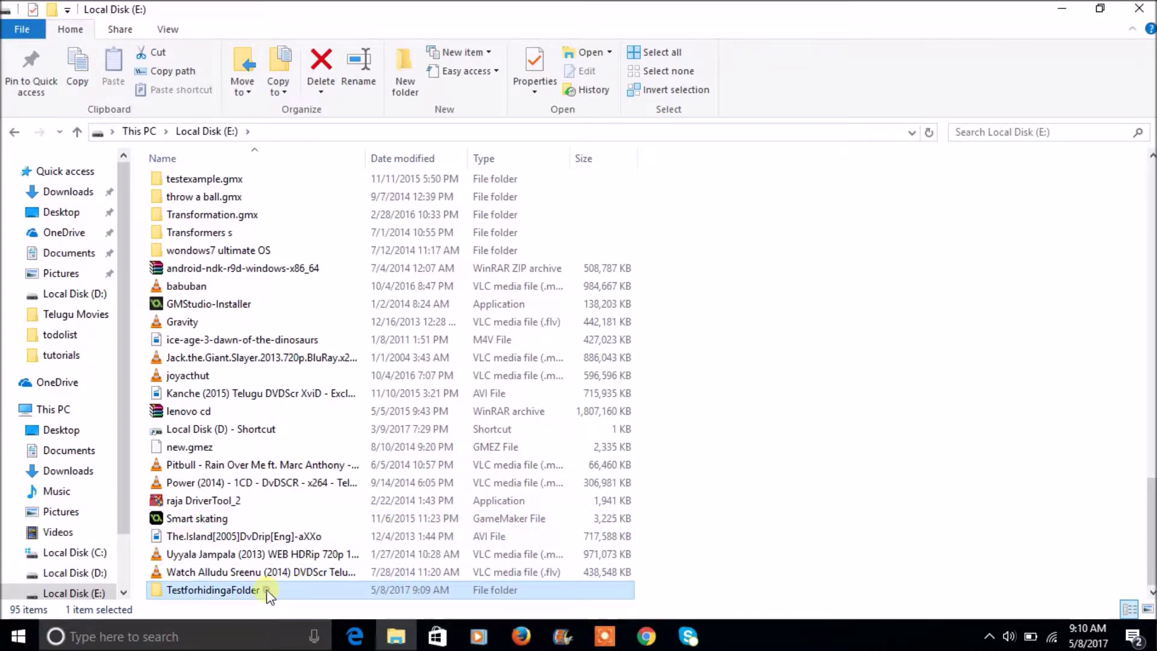
double_click(266, 592)
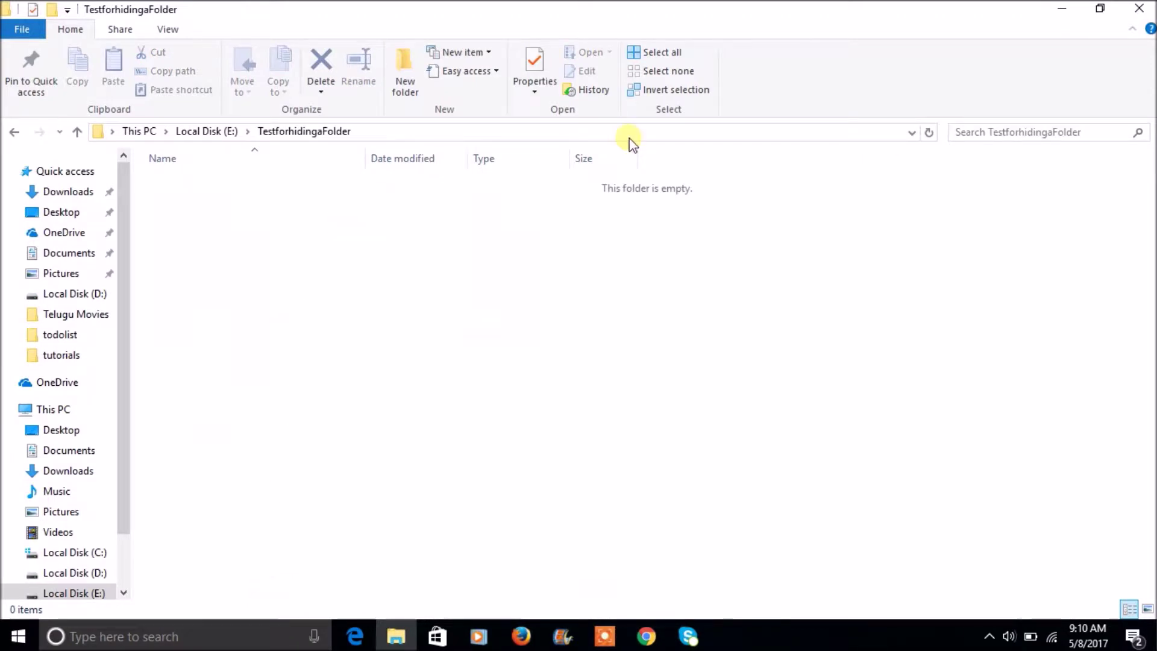
- Add new subfolders and rename the first one to New folder(1)
left_click(408, 71)
left_click(408, 71)
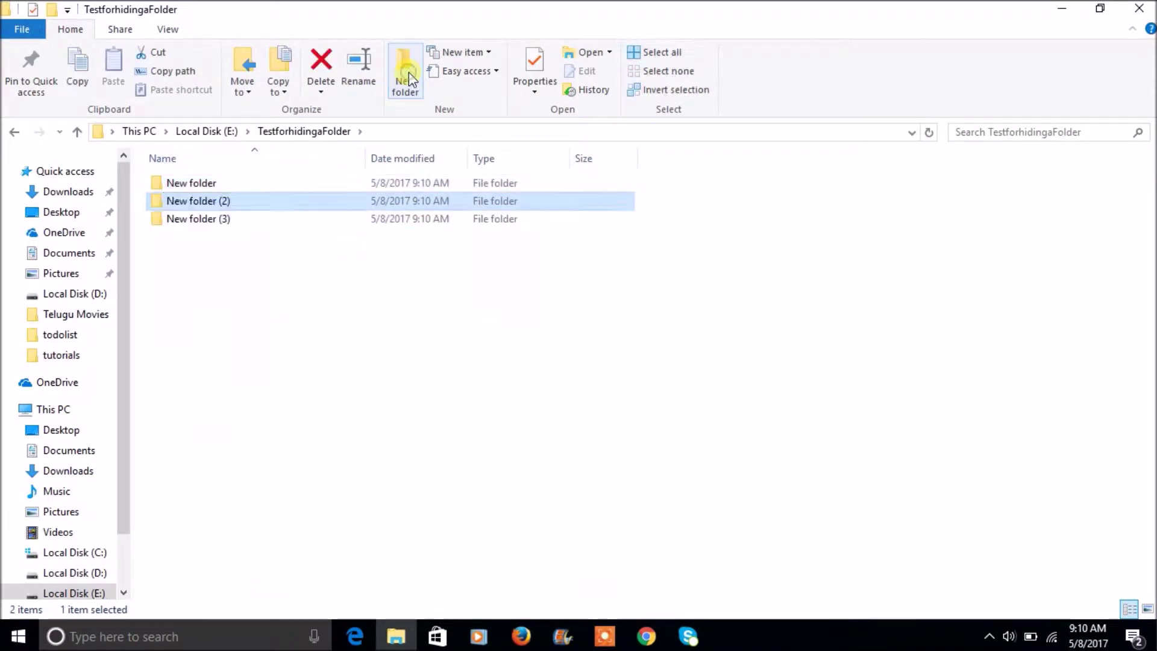
left_click(206, 185)
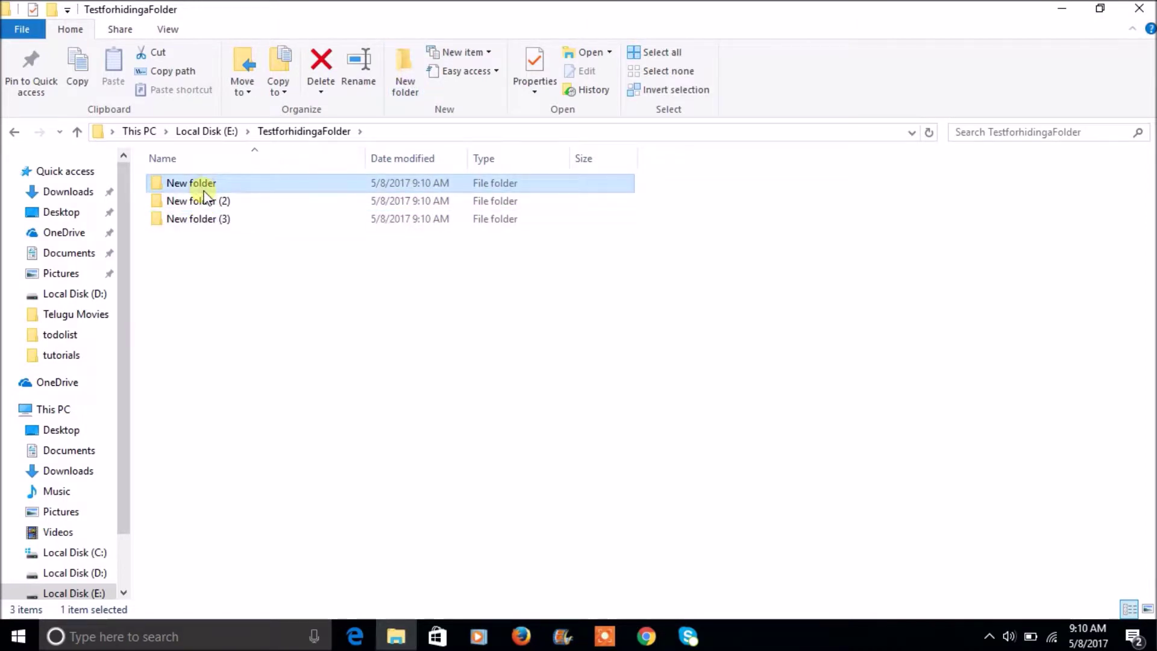
right_click(205, 189)
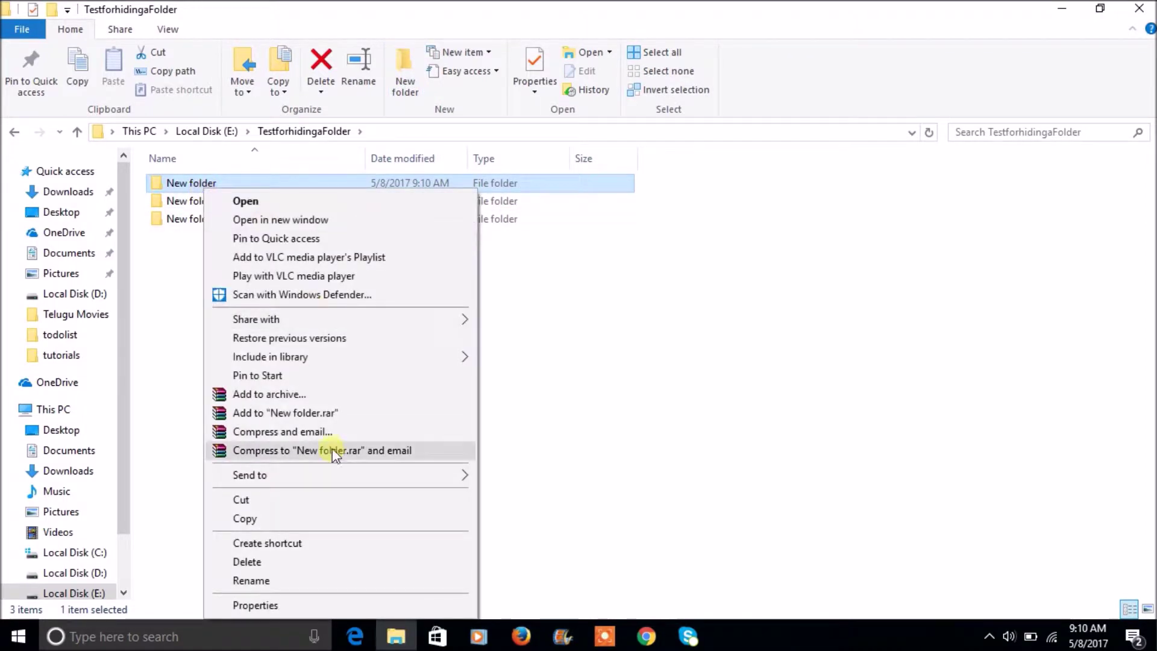
left_click(271, 580)
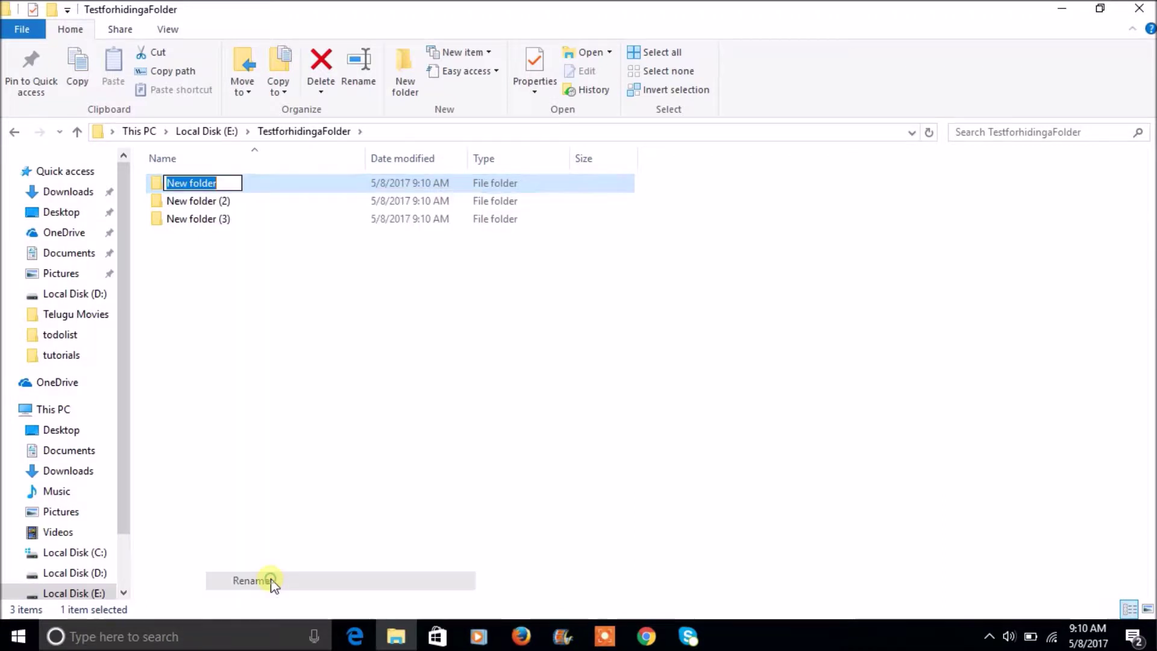
left_click(242, 186)
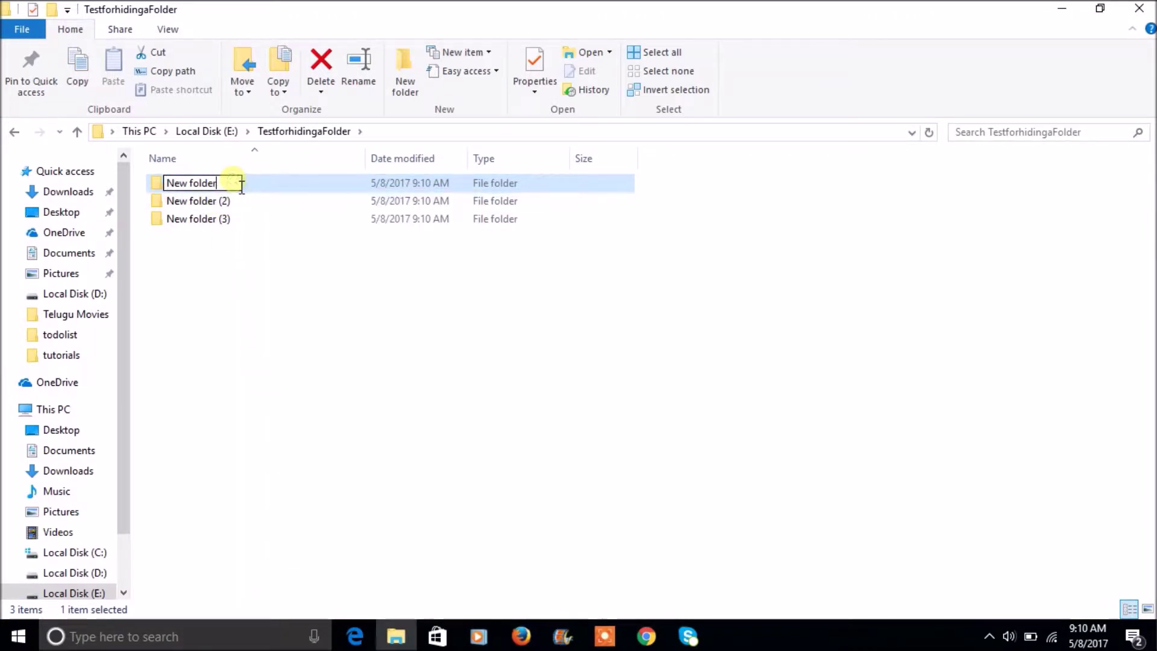
type("(1")
type(")")
left_click(238, 271)
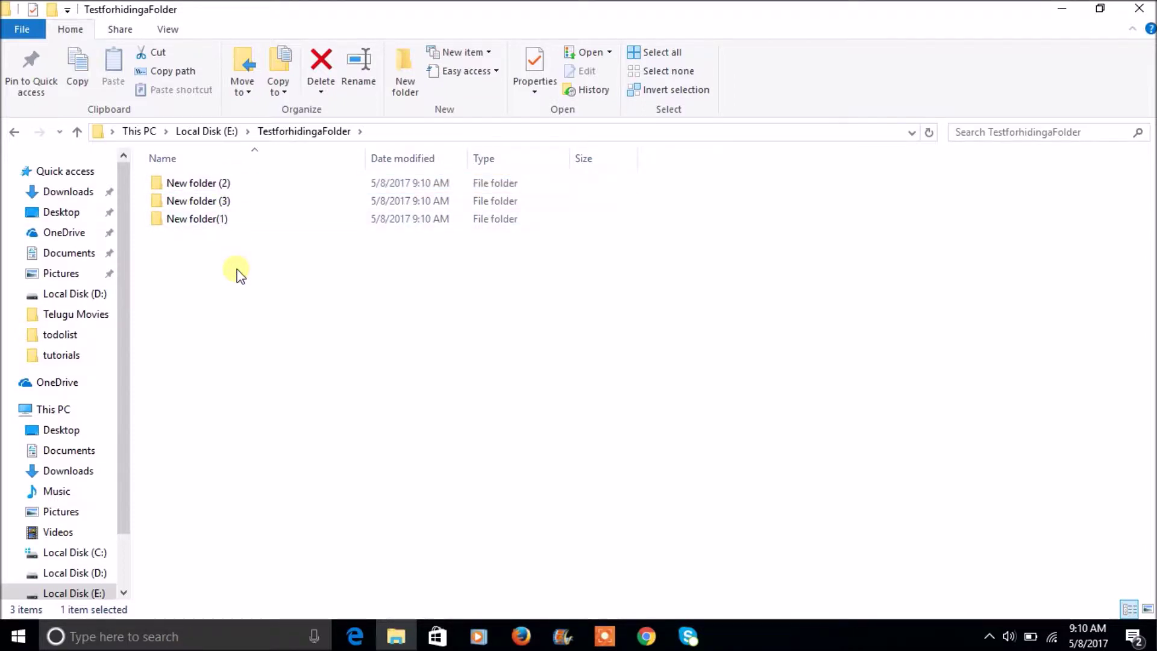
- Add an empty text document named textfiletohide to the folder
right_click(240, 331)
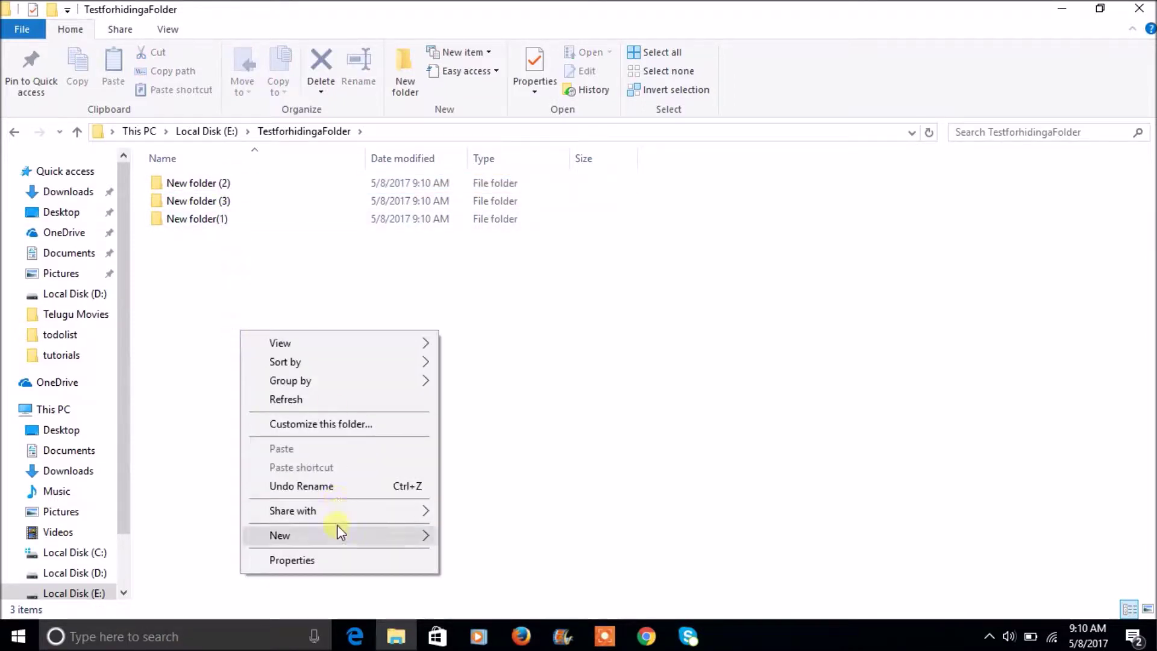
mouse_move(335, 535)
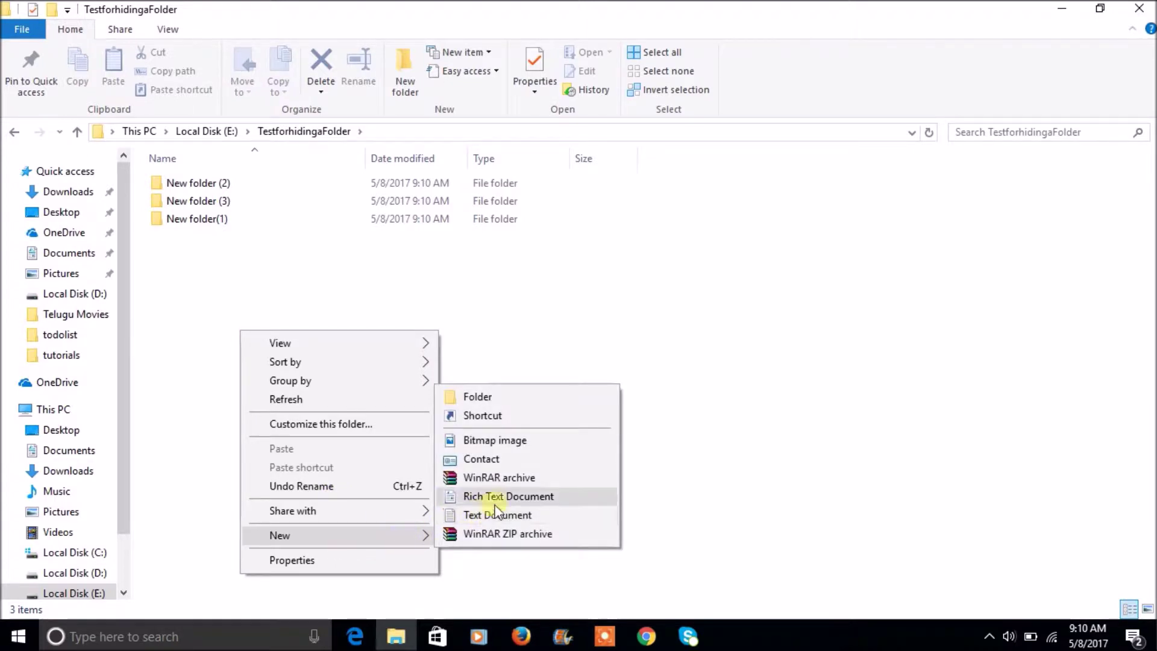
left_click(502, 514)
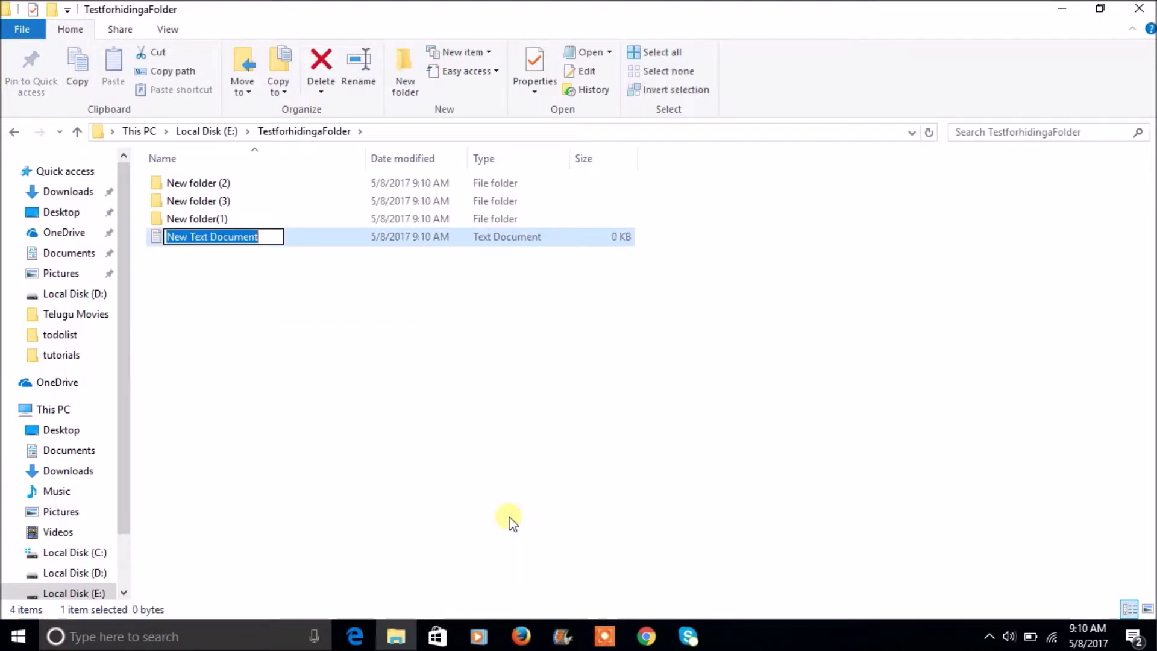
type("textfileto")
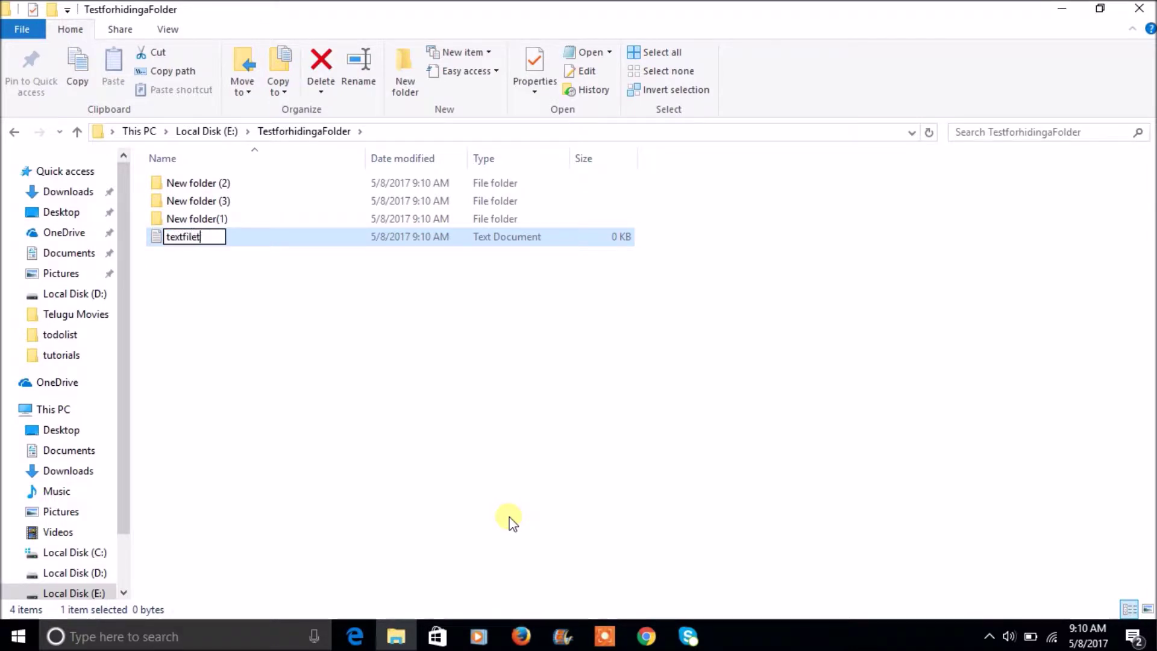
type("hide")
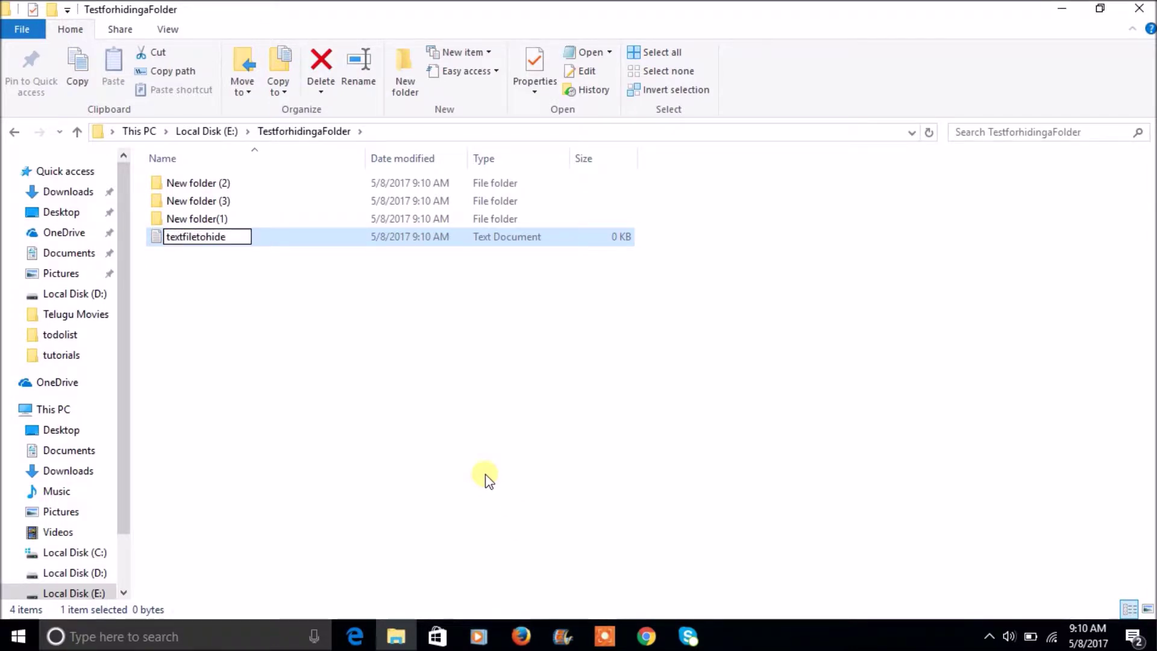
left_click(448, 362)
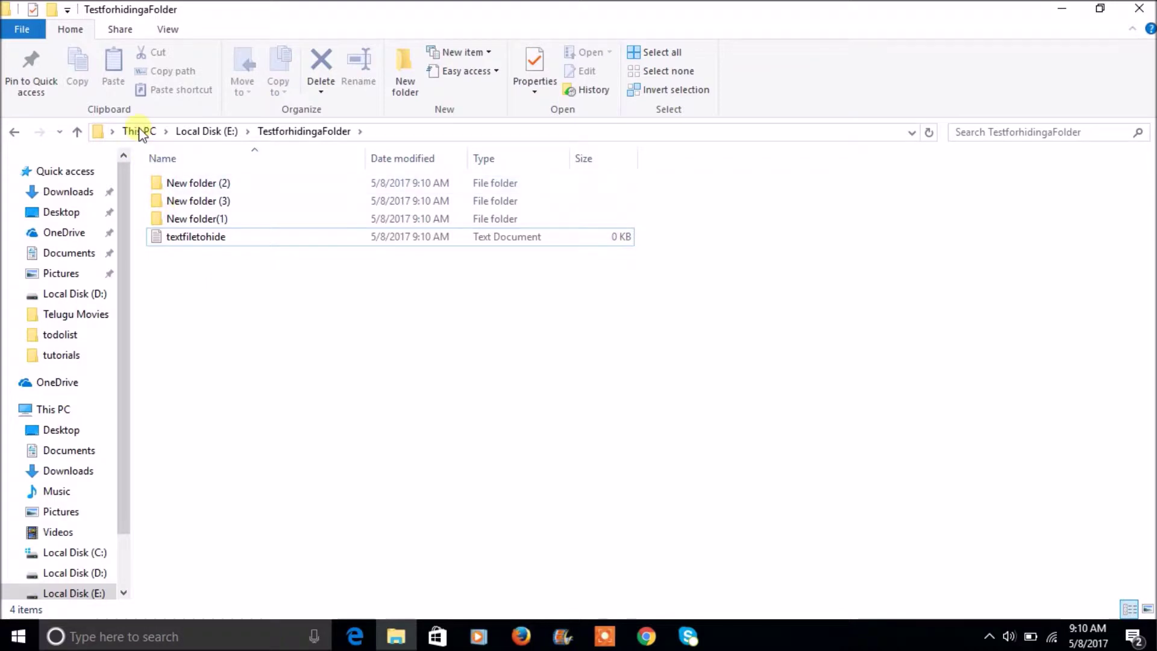
- Hide New folder(1) using the View tab's Hide selected items option
left_click(159, 32)
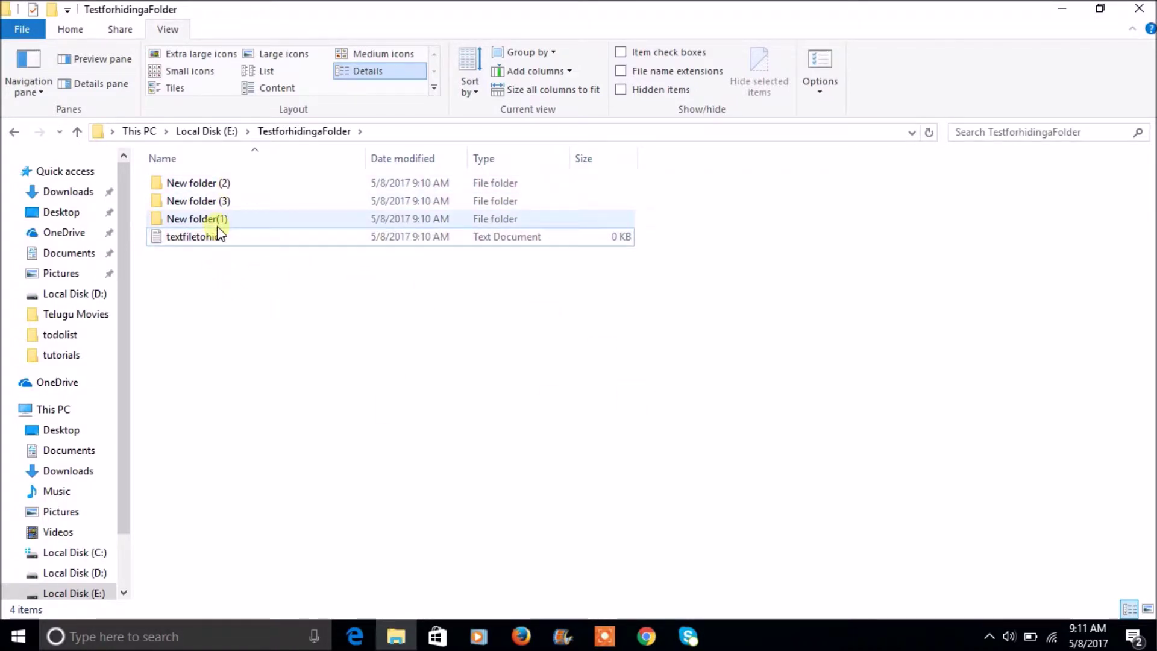
left_click(201, 221)
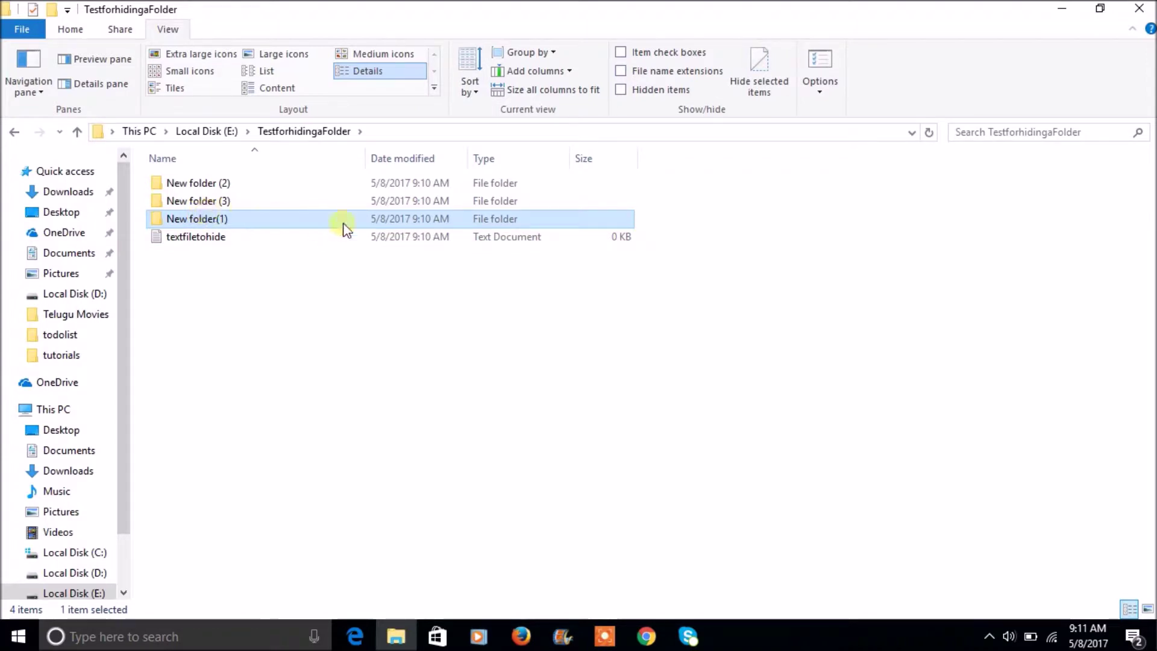
left_click(759, 80)
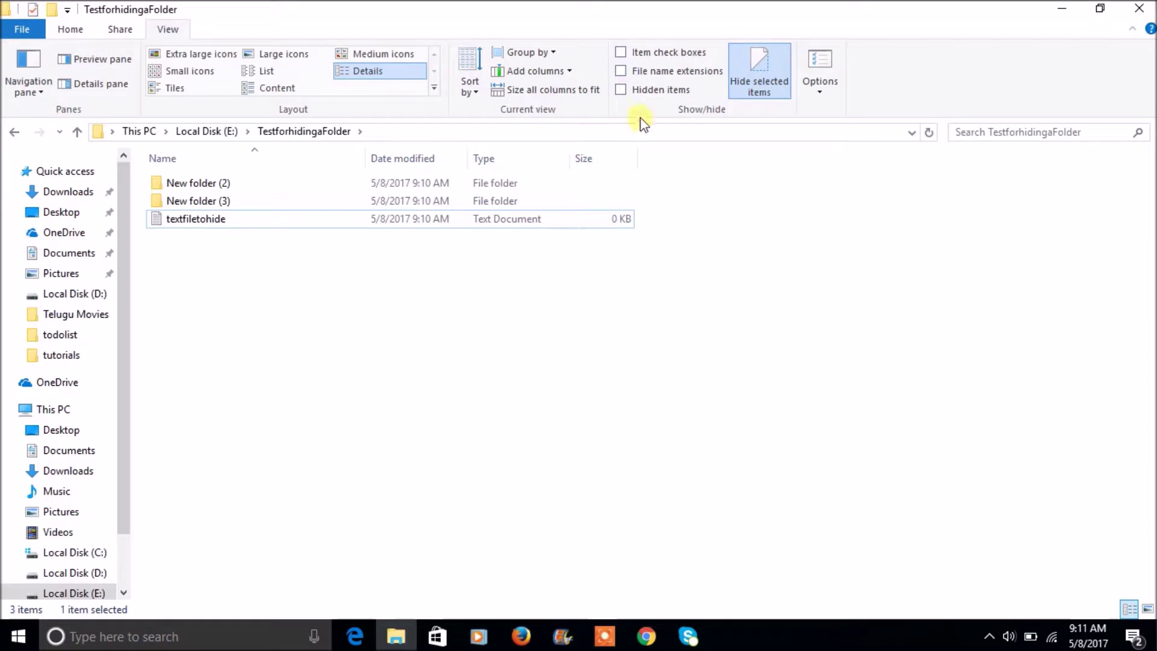
- Show hidden items, hide textfiletohide, then turn the hidden items display back off
left_click(622, 90)
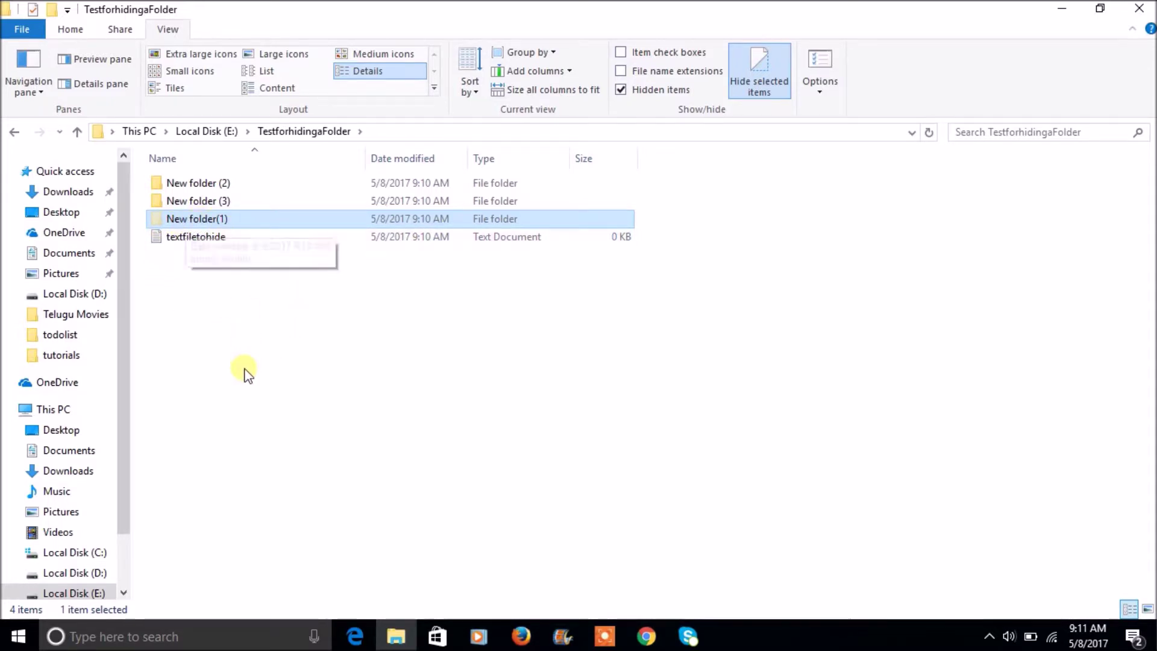
left_click(214, 240)
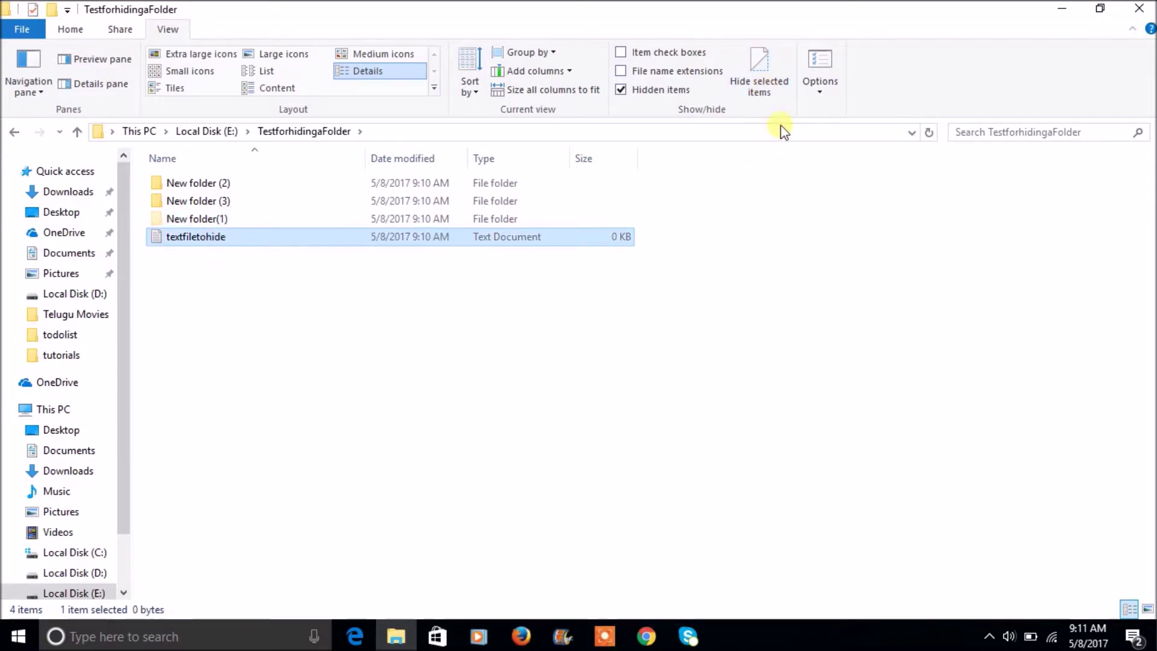
left_click(769, 91)
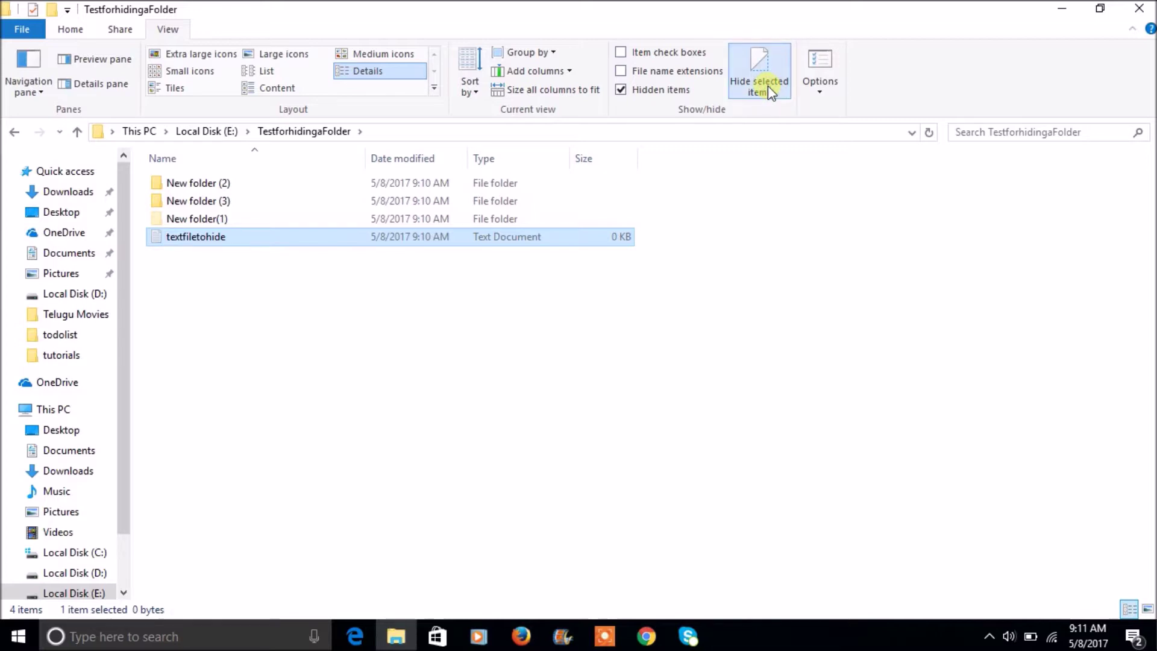
left_click(621, 91)
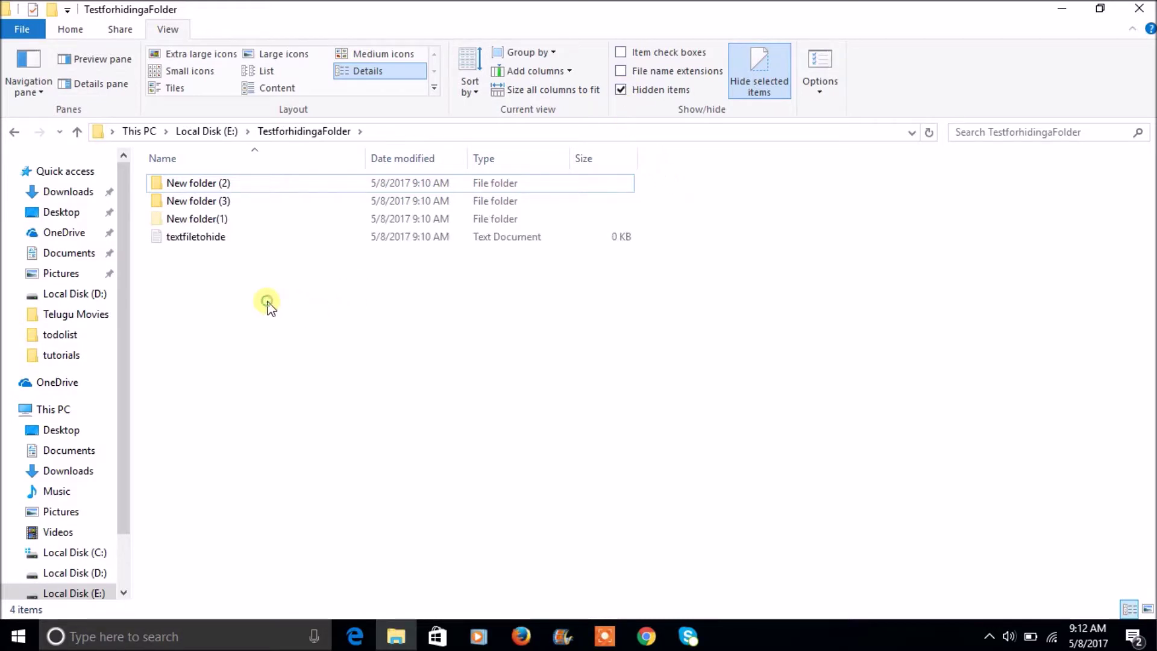
- Unhide New folder(1) and textfiletohide together, confirming the attribute change with OK
left_click(207, 218)
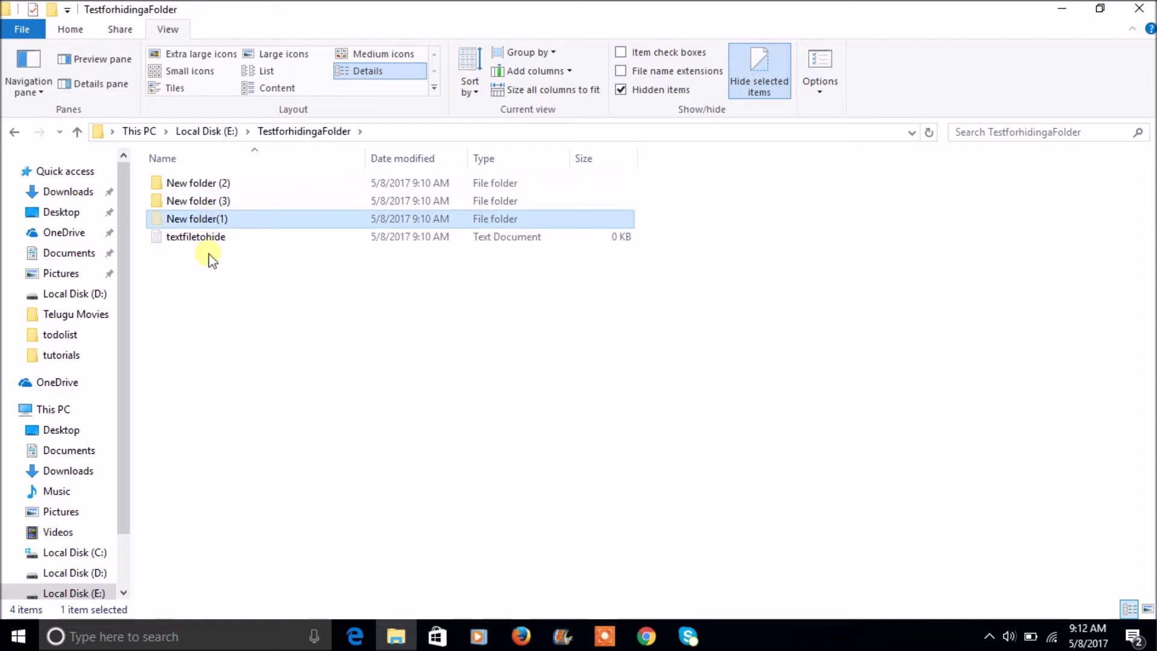
left_click(210, 243)
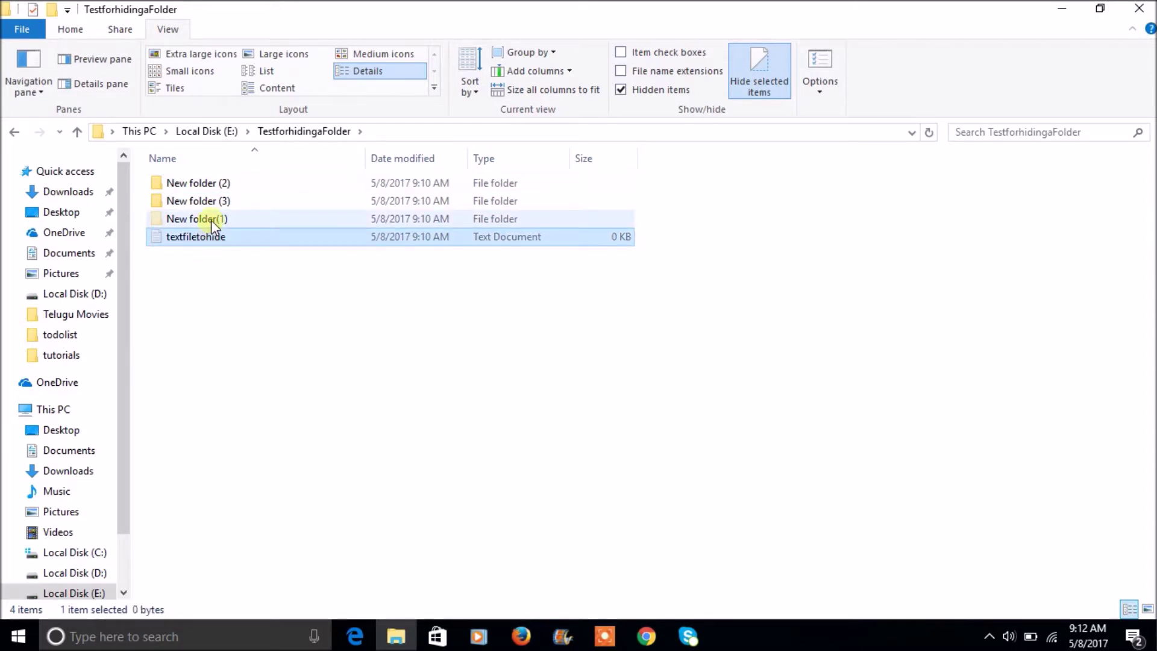
left_click(211, 220, "ctrl")
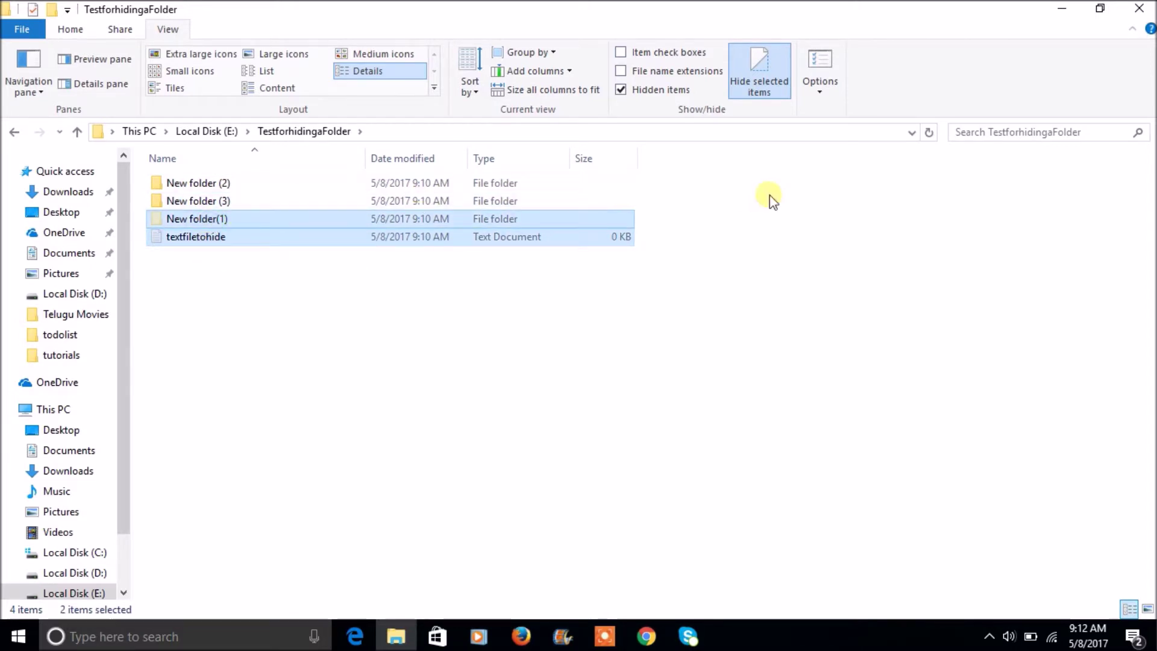
left_click(754, 84)
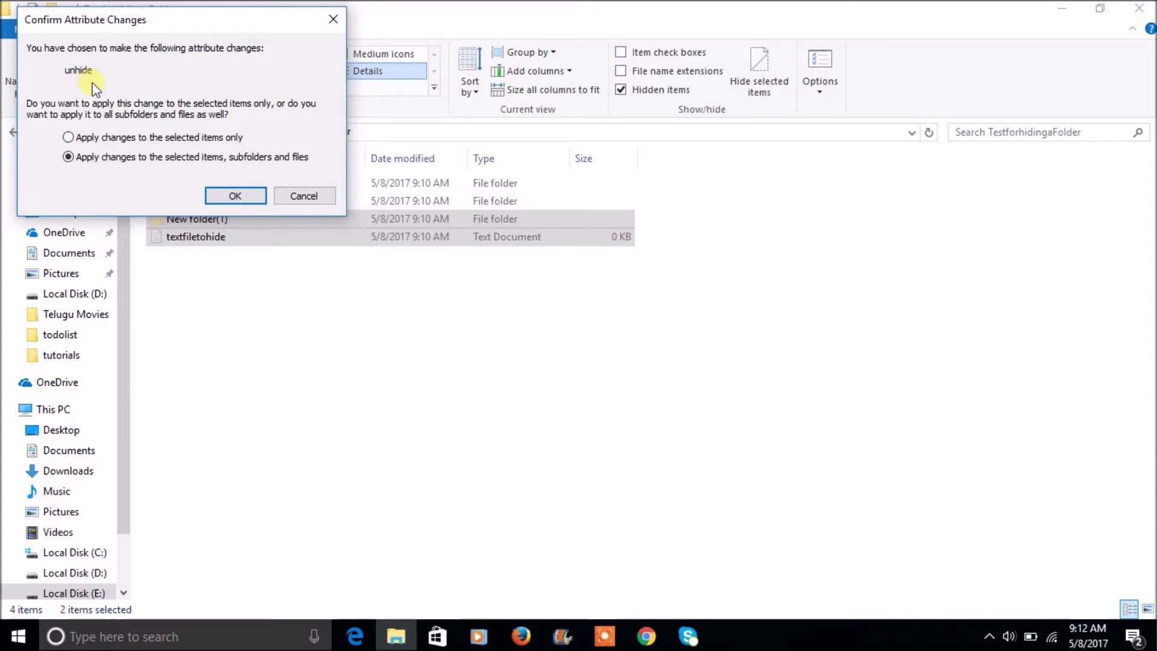
left_click(230, 200)
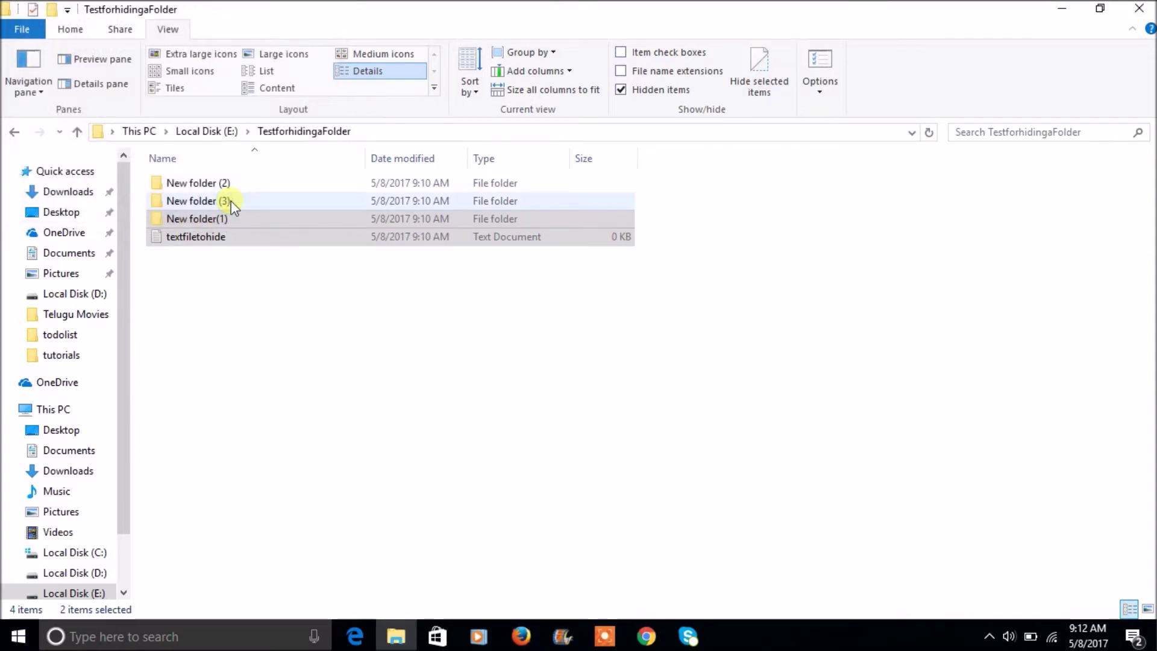
- Turn off hidden items, hide New folder (3), and reopen TestforhidingaFolder from drive E:
left_click(505, 383)
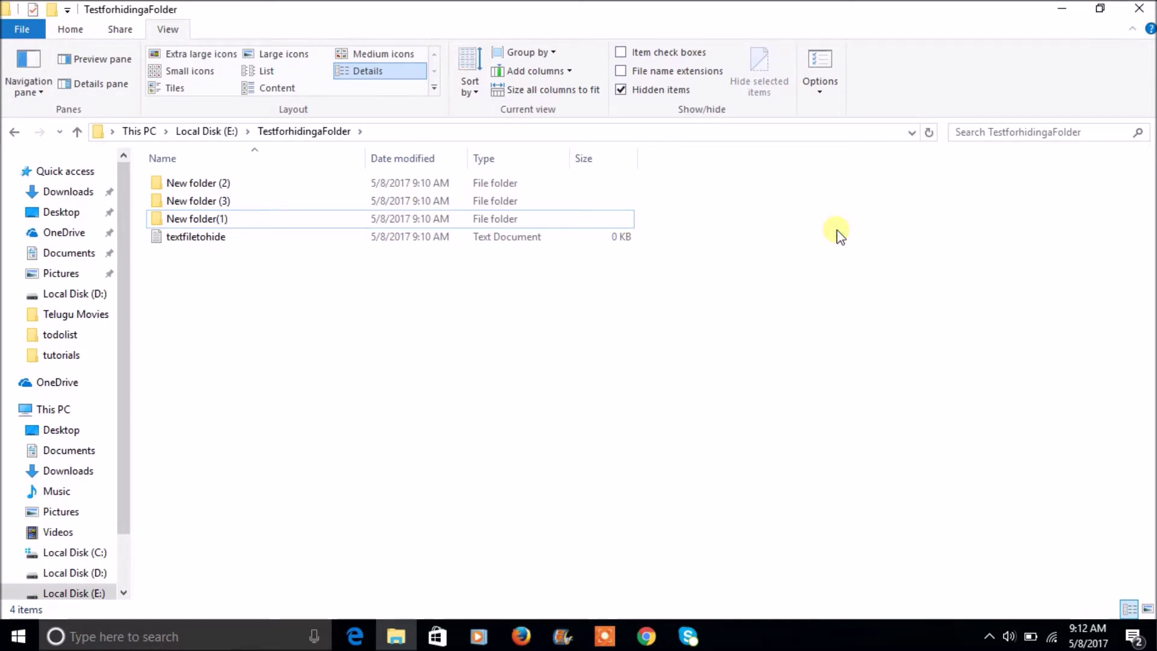
left_click(621, 90)
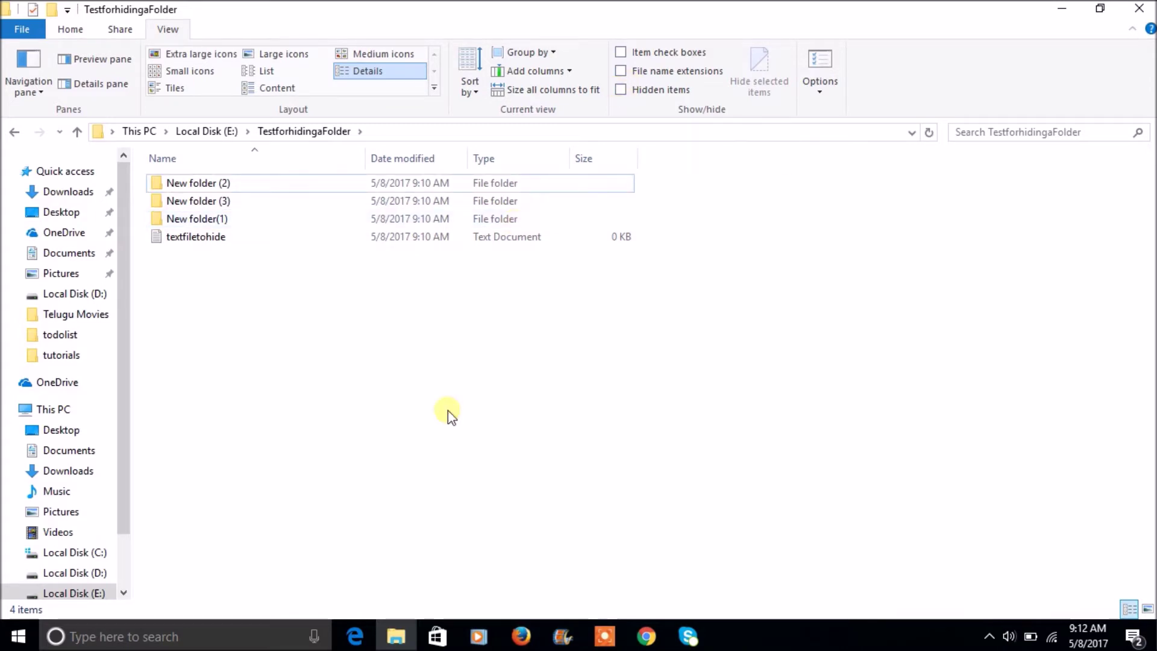
left_click(201, 203)
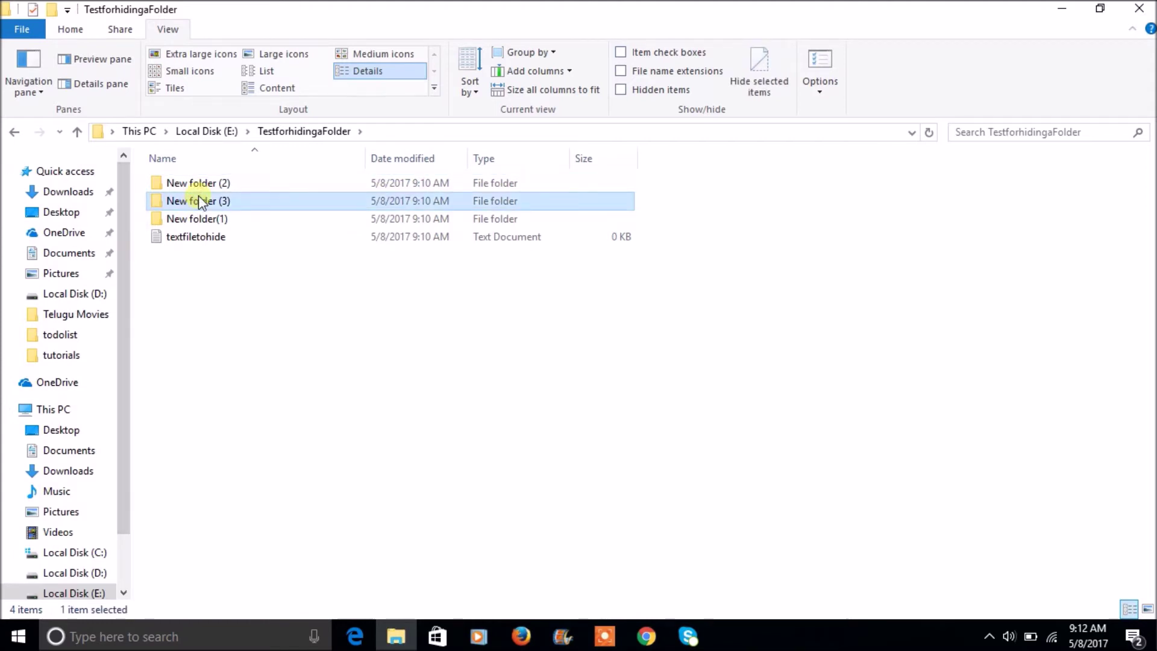
left_click(761, 80)
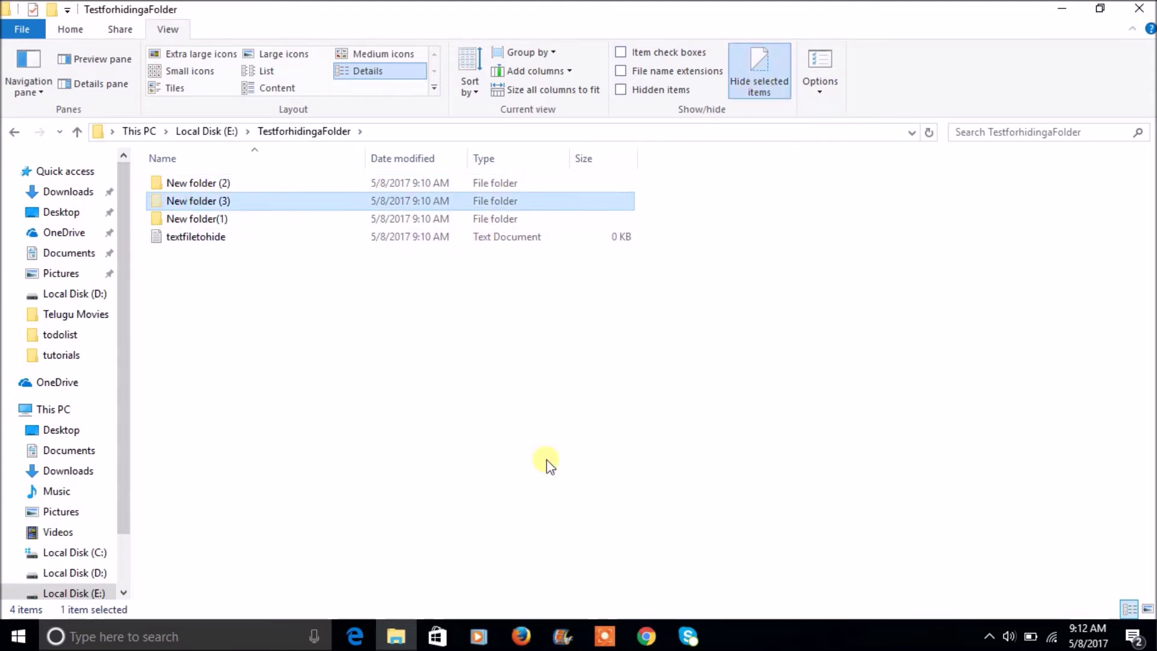
left_click(226, 130)
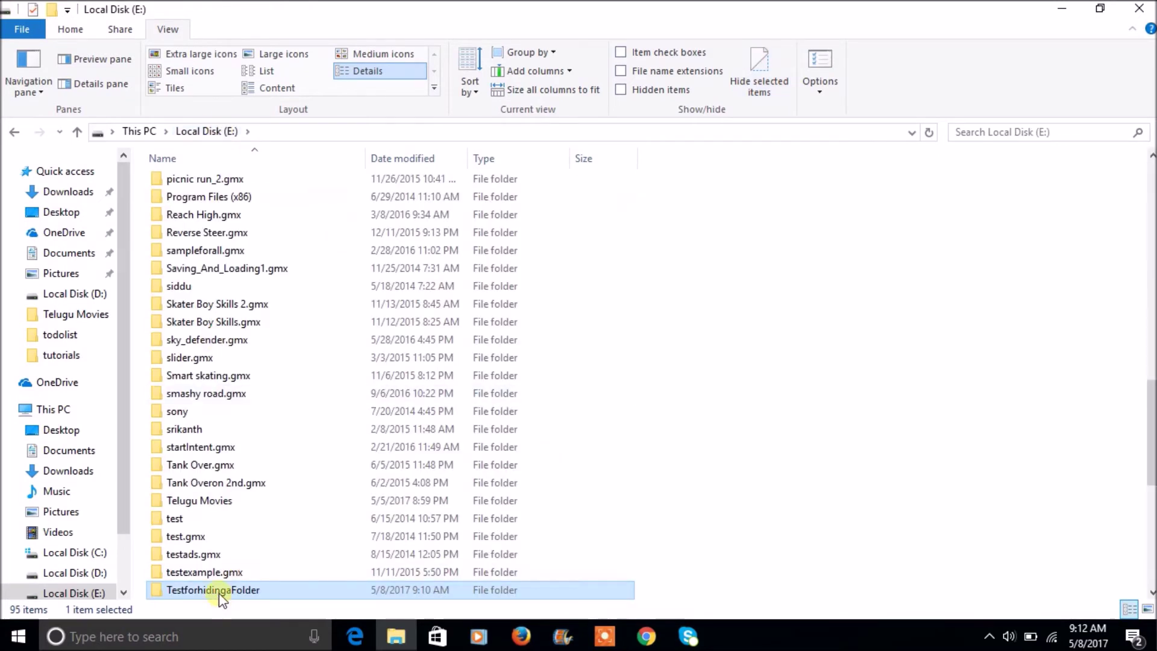
double_click(217, 593)
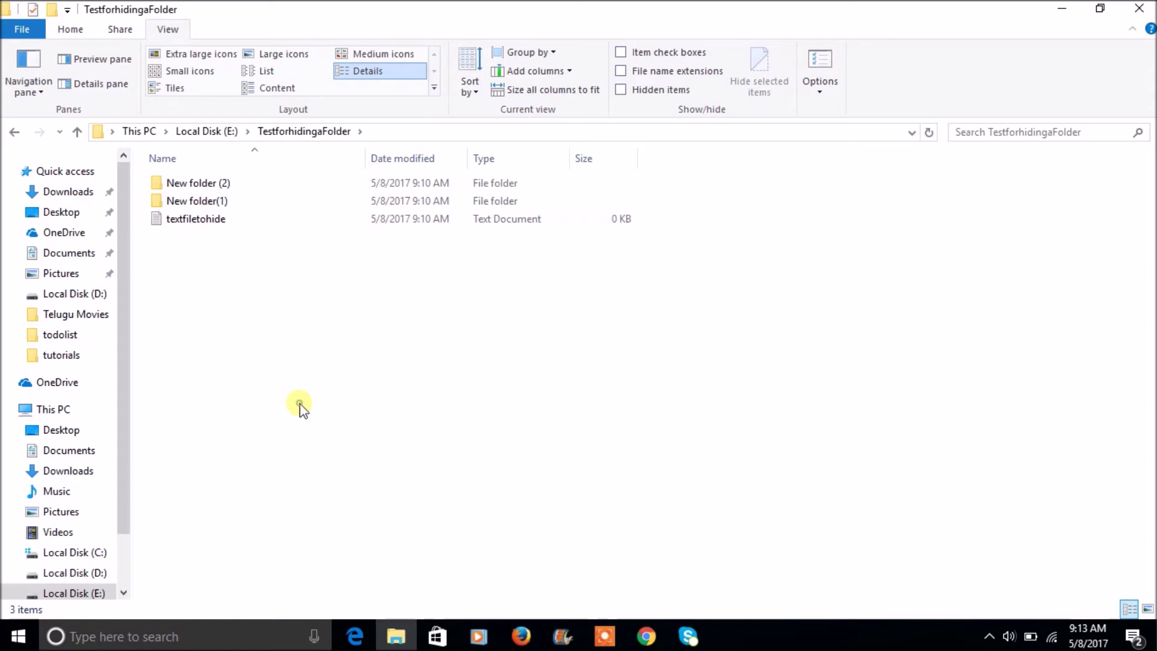
left_click(68, 36)
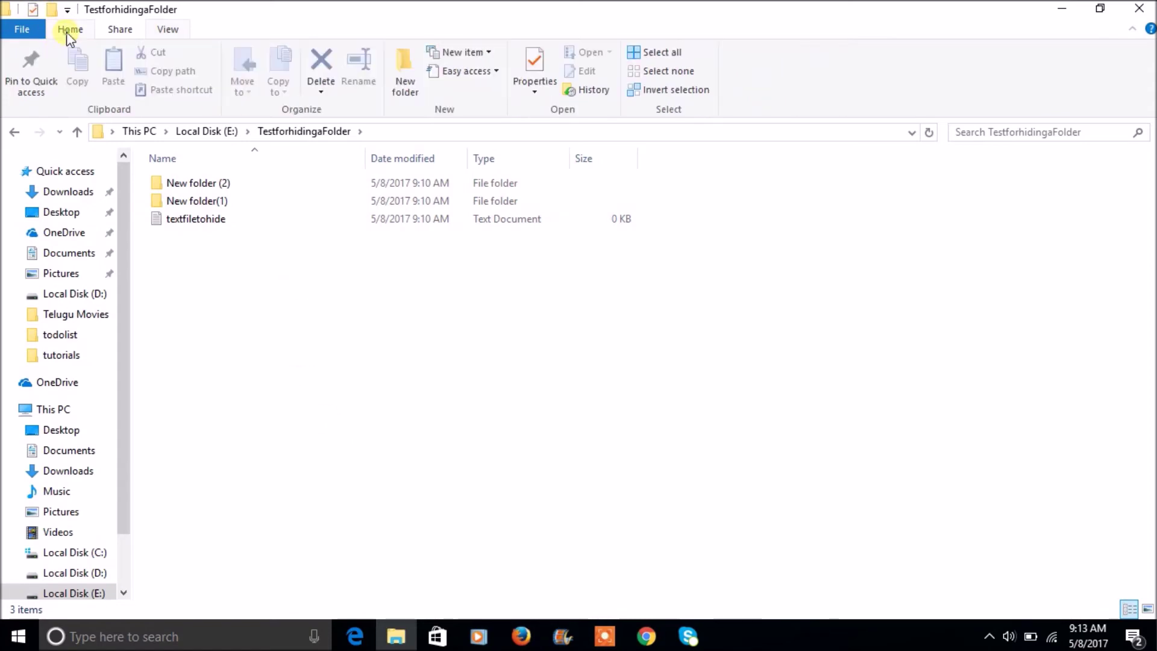
- Turn on the Hidden items option on the View tab to reveal New folder (3)
left_click(167, 30)
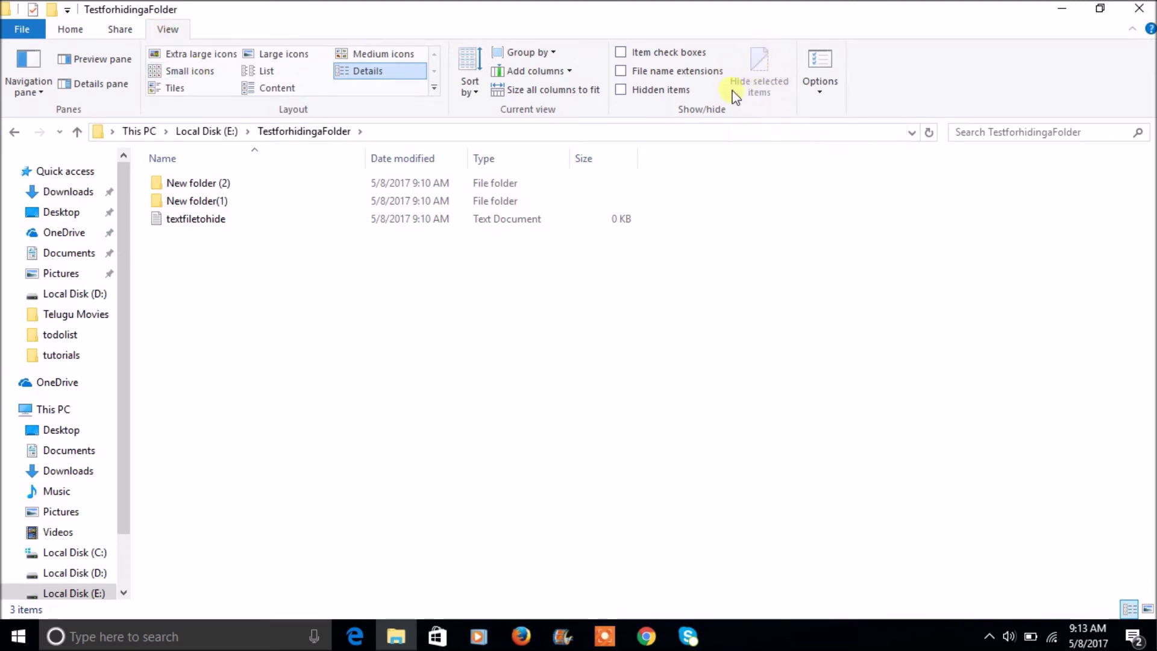
left_click(620, 94)
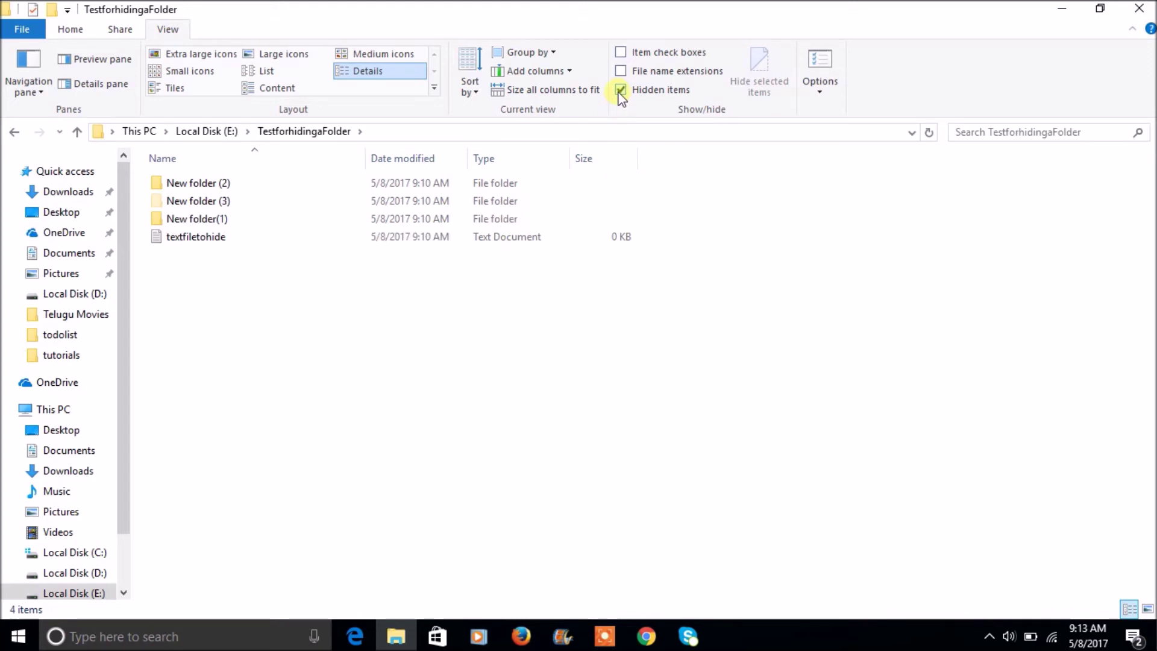